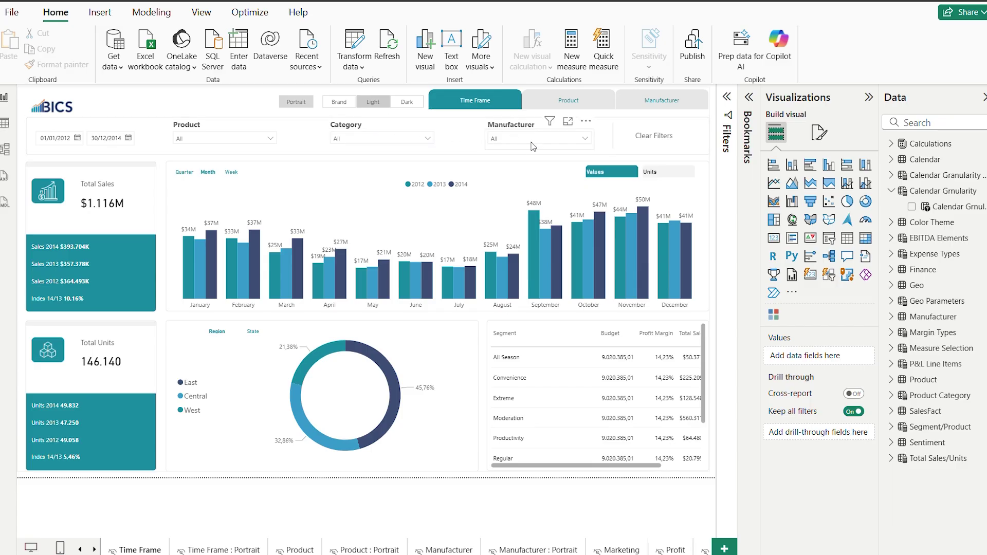
Step: Switch the Time Frame bar chart to units, broken down by quarter
click(667, 173)
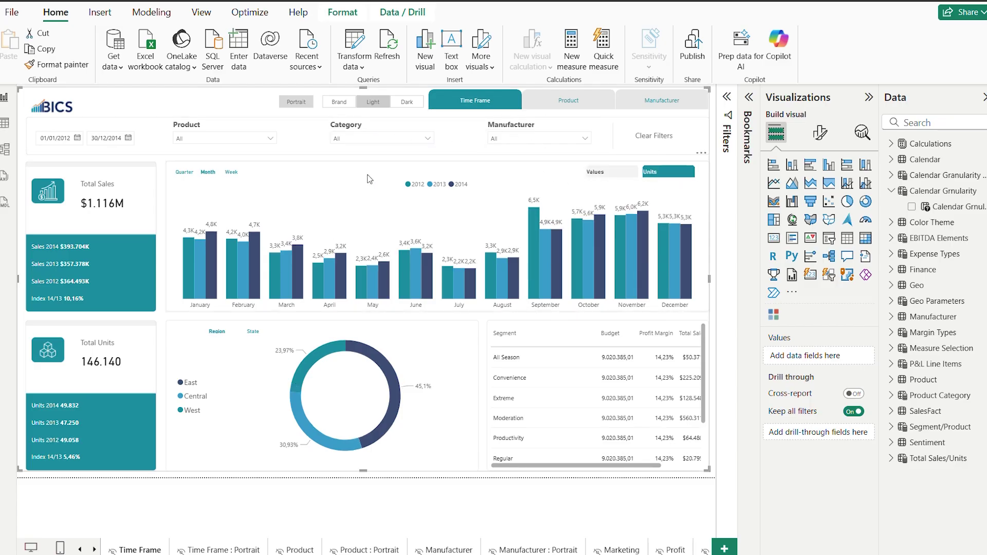
click(208, 176)
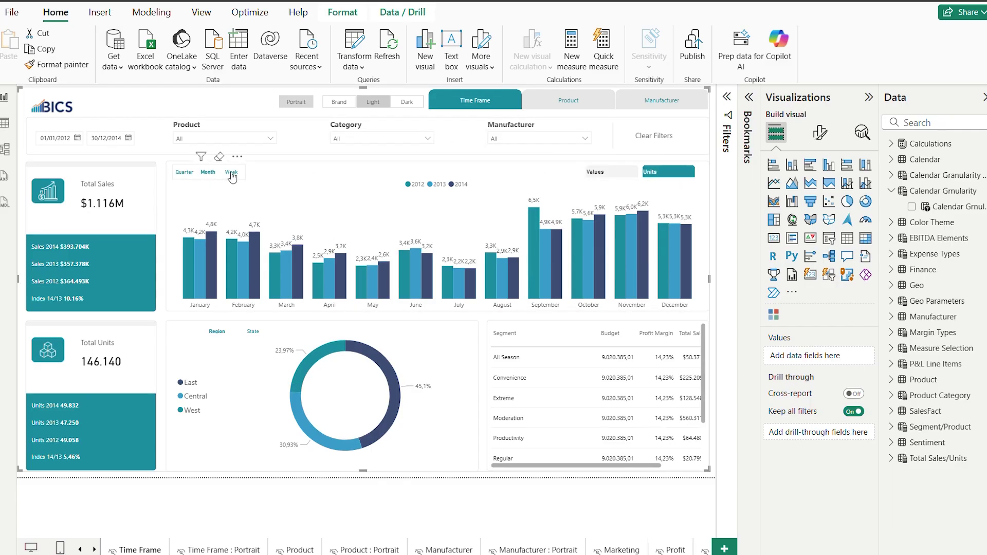
click(184, 172)
Step: Split the donut chart by region and bring up the Bookmarks list
click(252, 331)
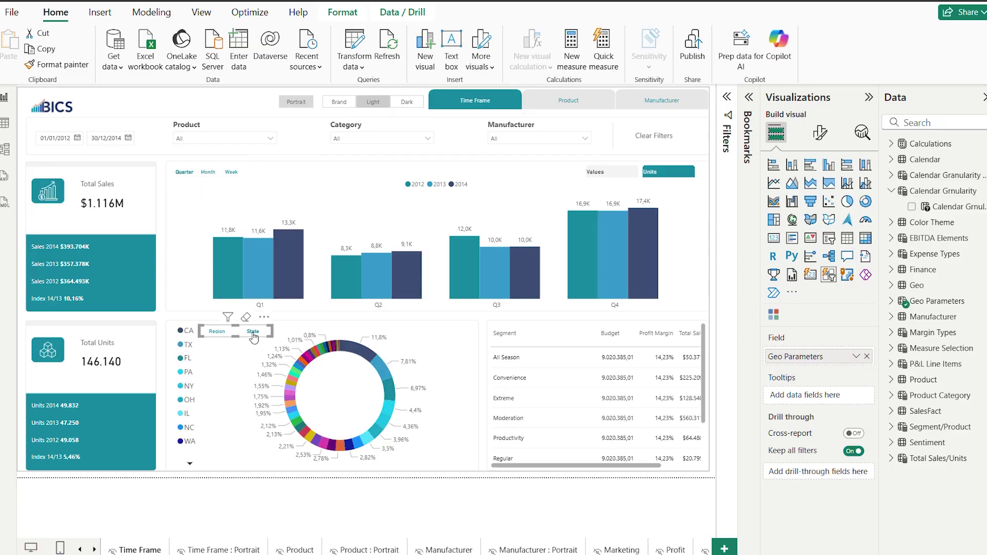
click(217, 333)
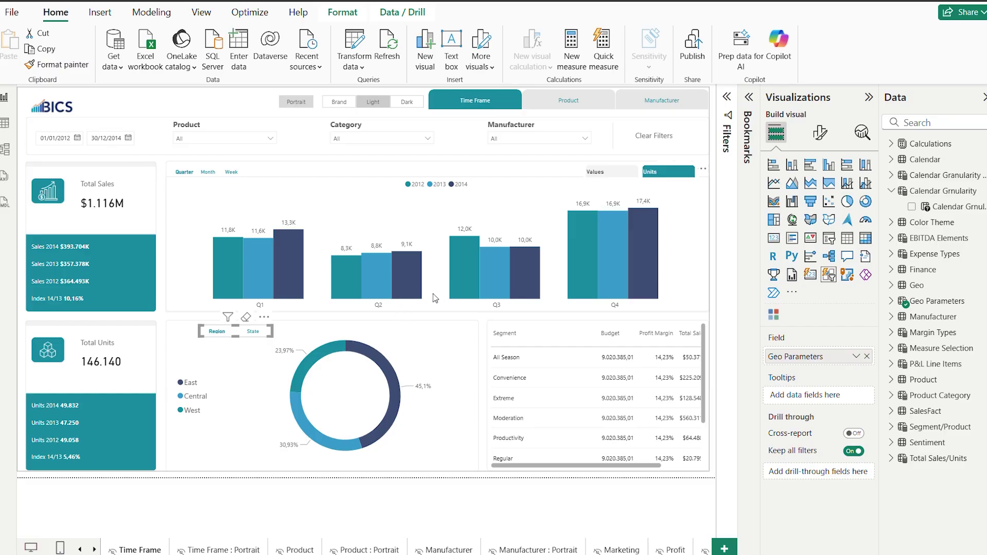
click(743, 105)
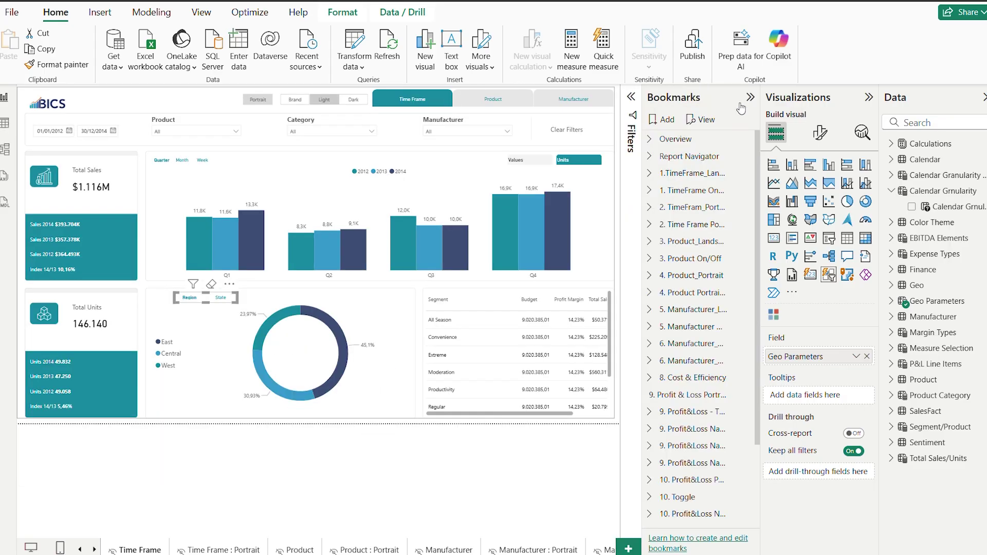
click(649, 191)
click(648, 173)
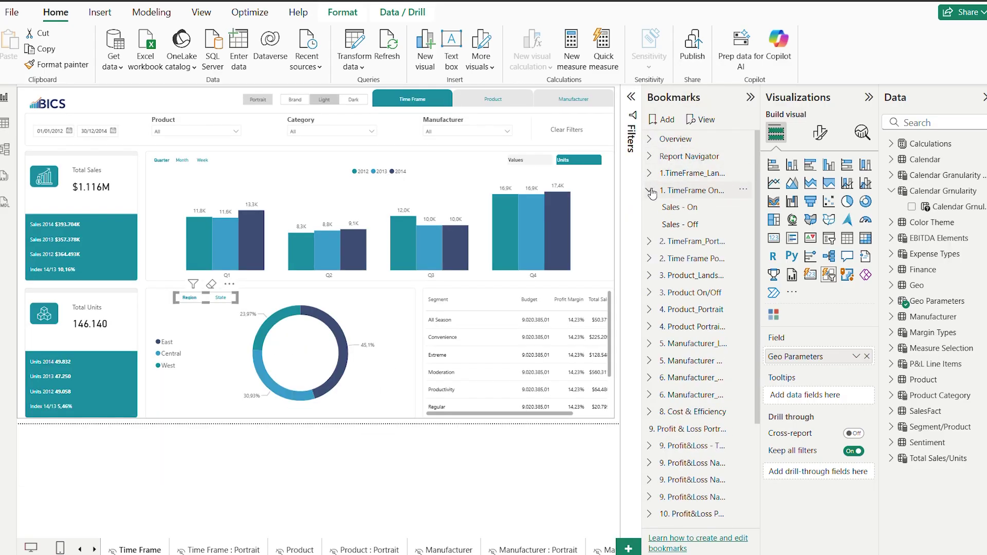
scroll(668, 206, down, 3)
scroll(668, 205, up, 2)
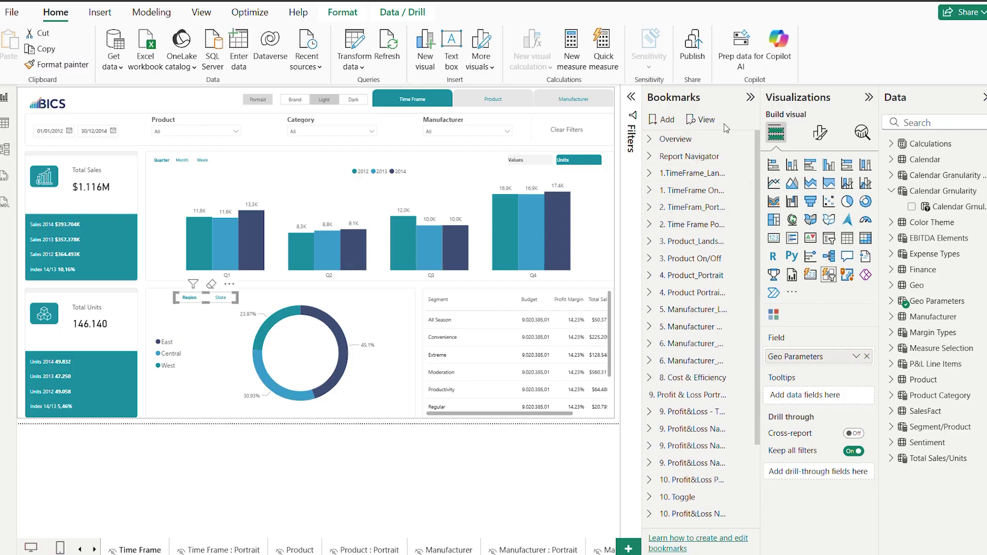
click(750, 98)
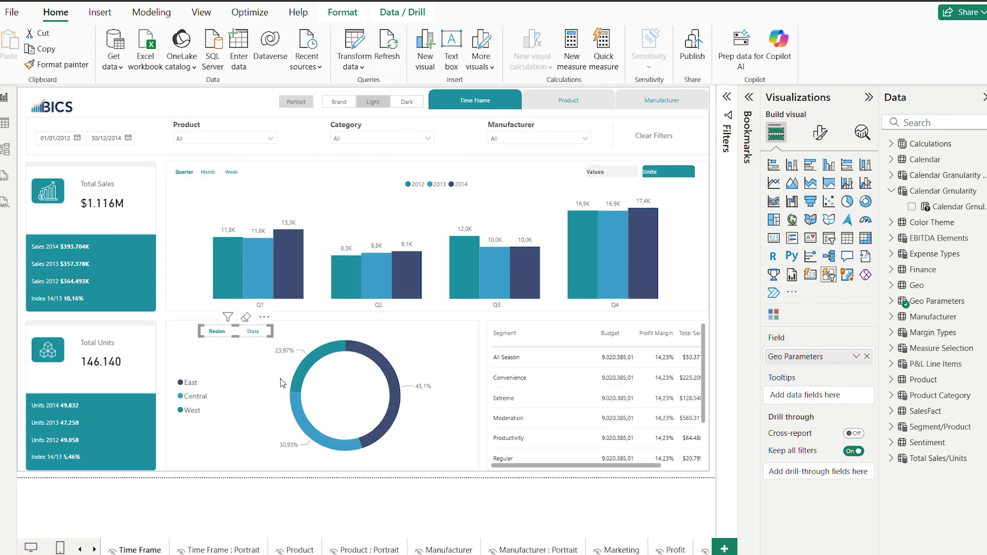
Step: Review the Total Sales/Units parameter's DAX, then switch the quarterly chart back to sales Values
click(314, 500)
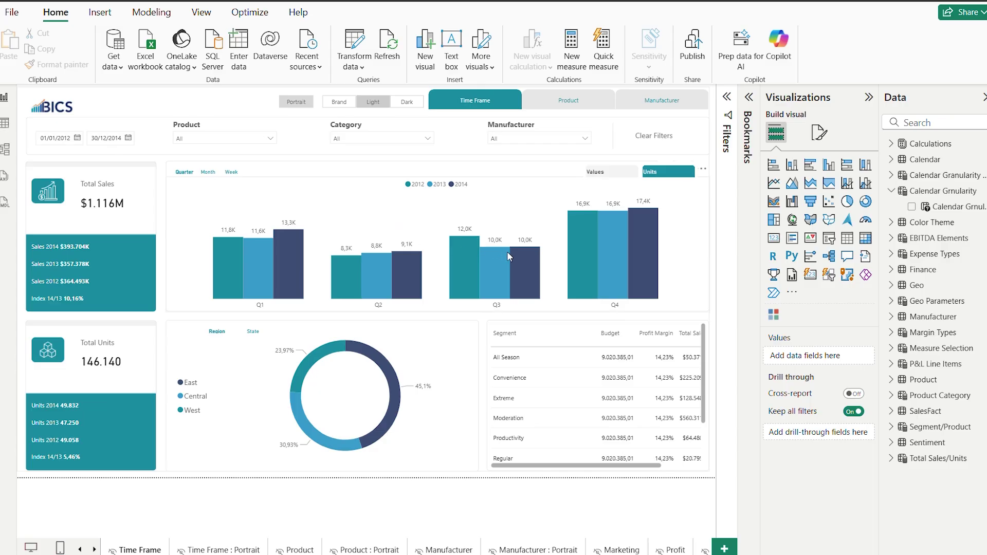
click(891, 458)
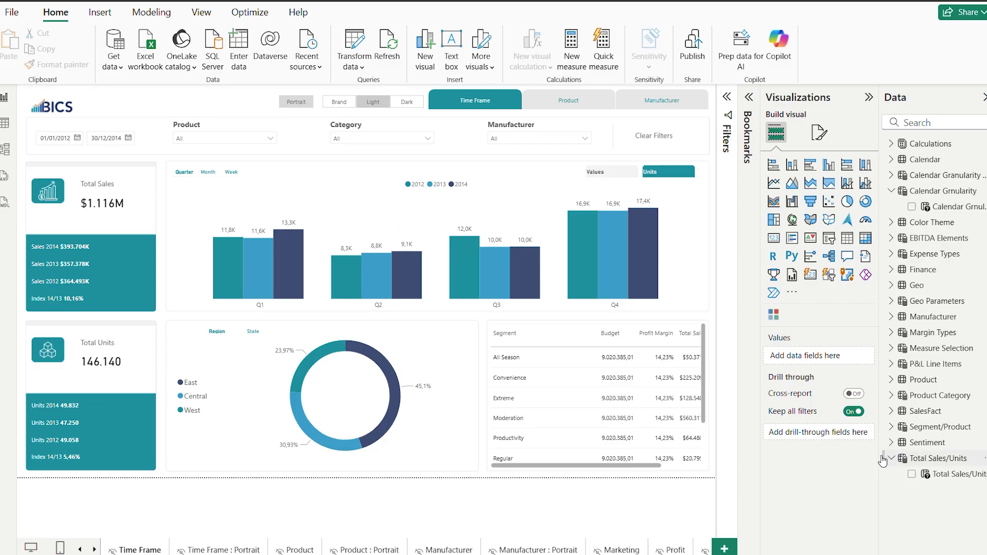
click(939, 475)
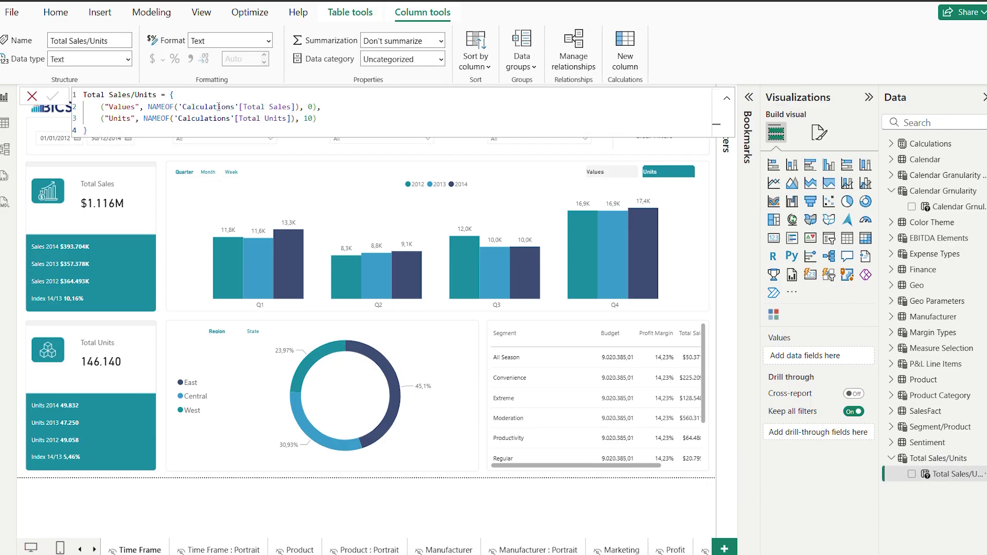
click(726, 103)
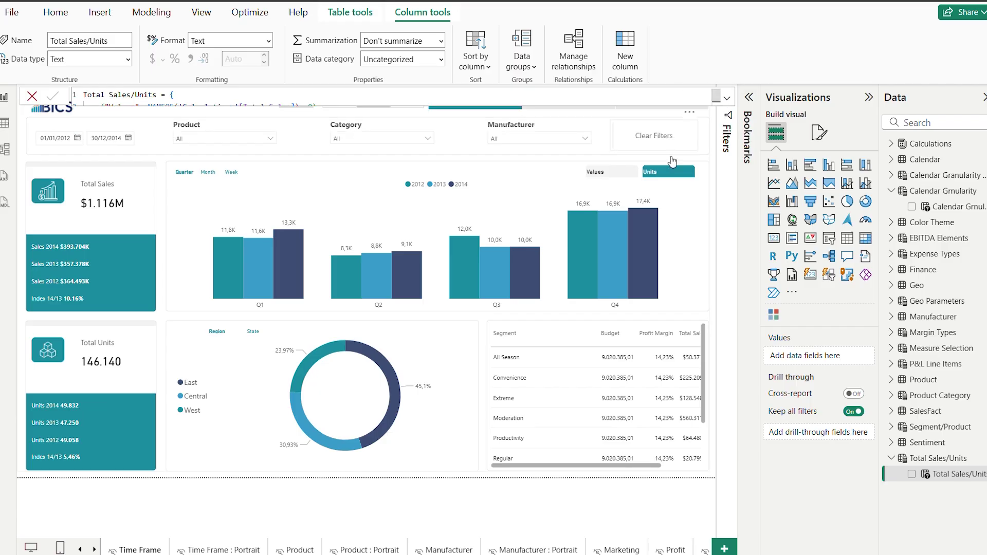
click(623, 171)
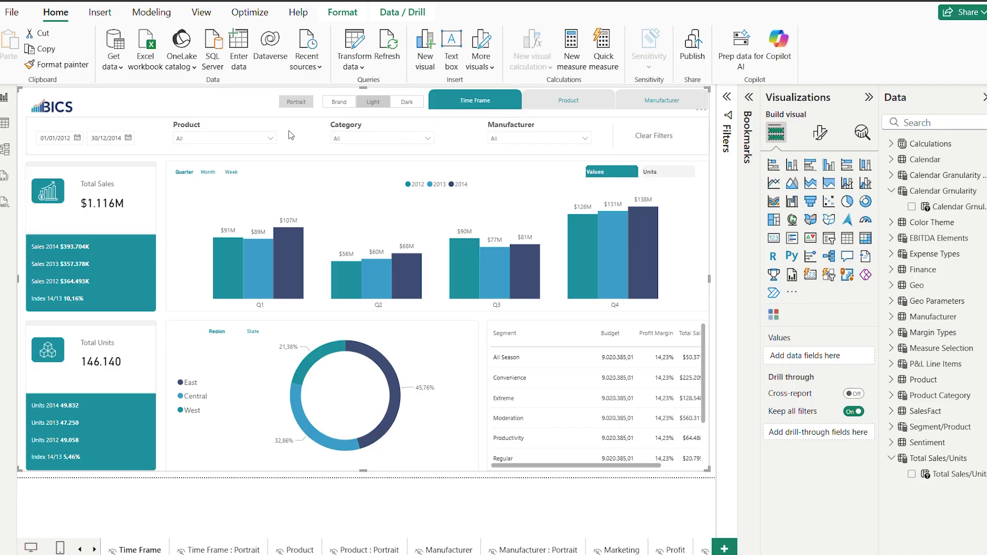
click(150, 13)
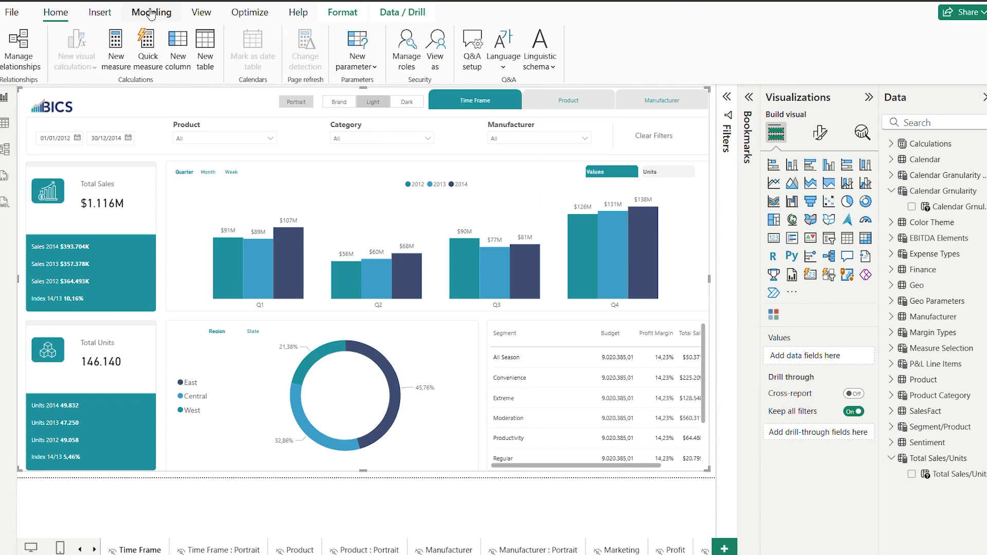
click(355, 67)
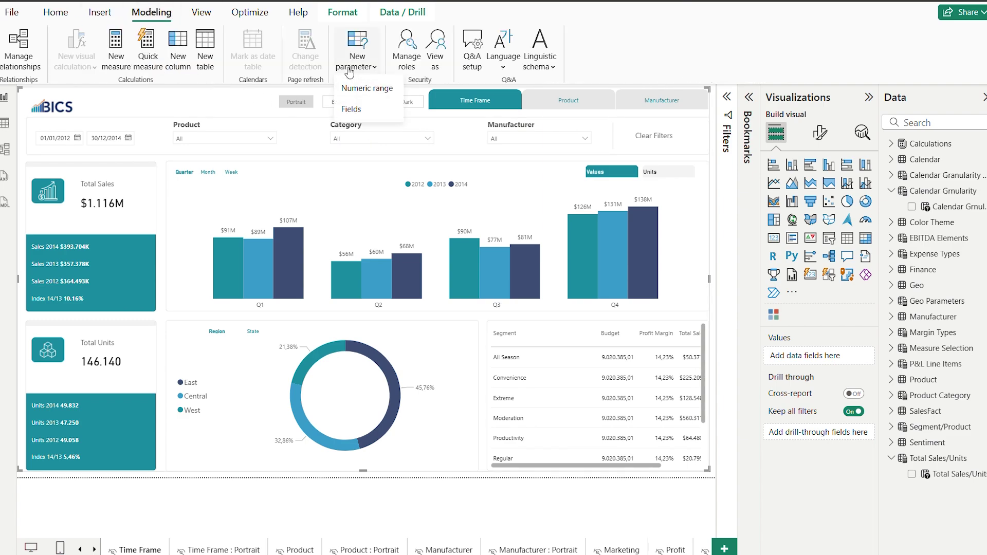
click(360, 110)
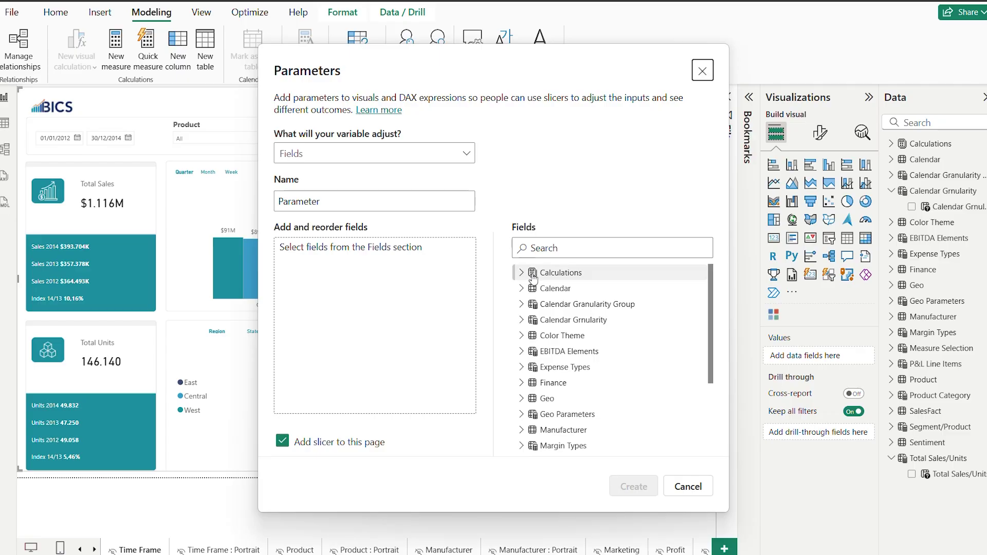
click(522, 272)
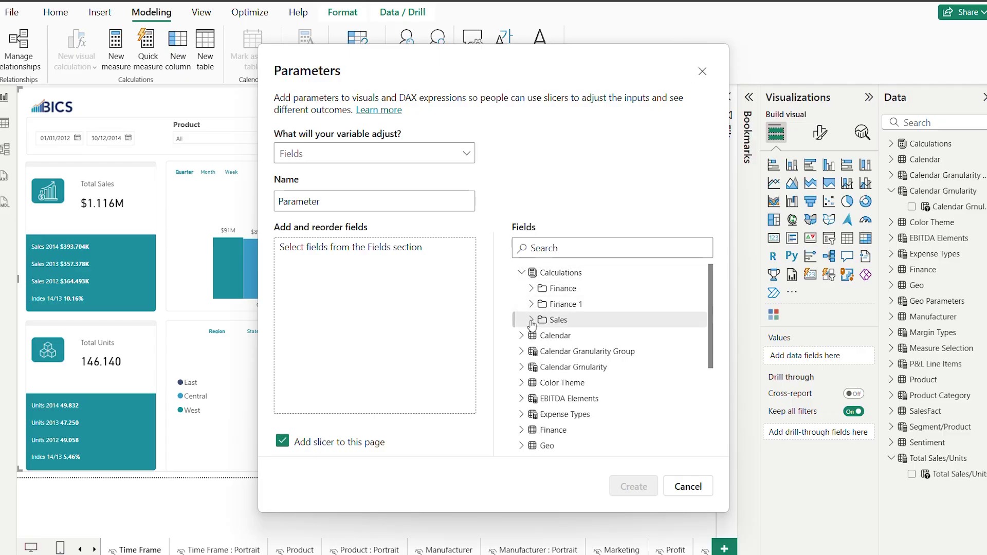
click(531, 319)
scroll(534, 324, down, 3)
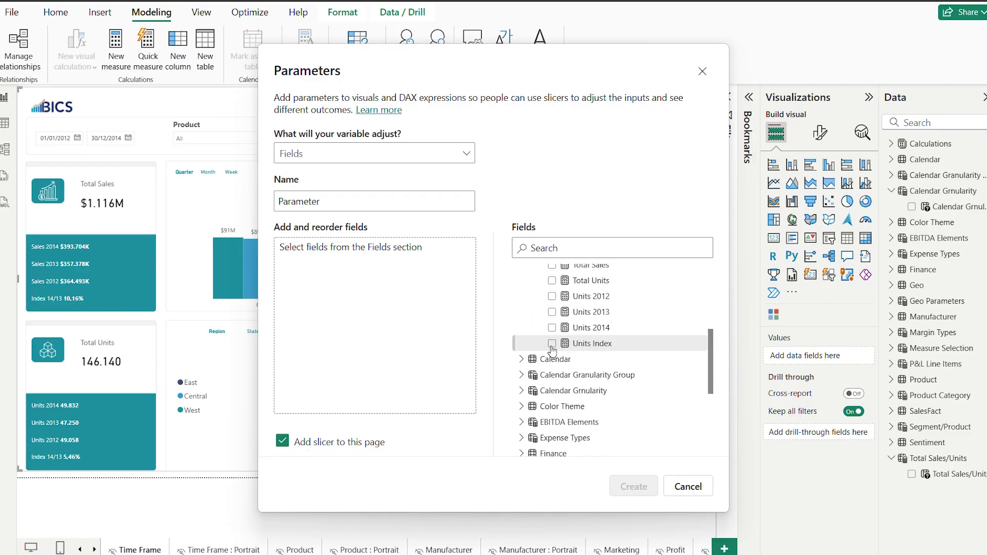
scroll(552, 349, up, 2)
click(552, 349)
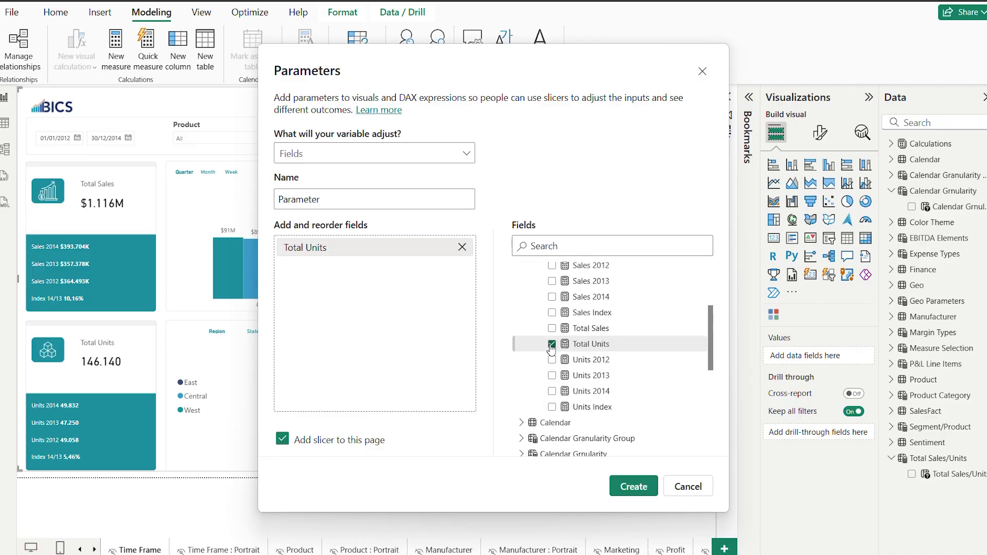
click(552, 330)
click(551, 314)
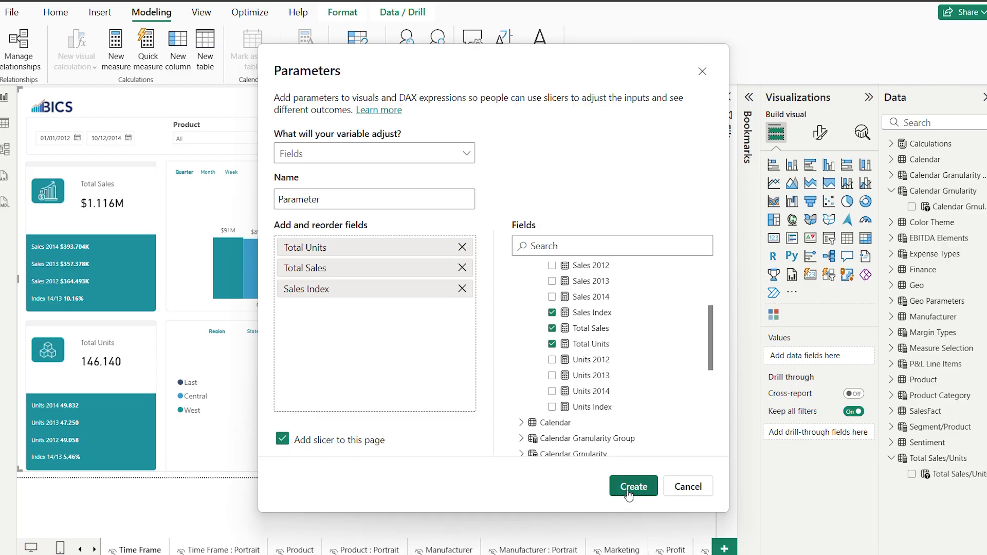
click(692, 487)
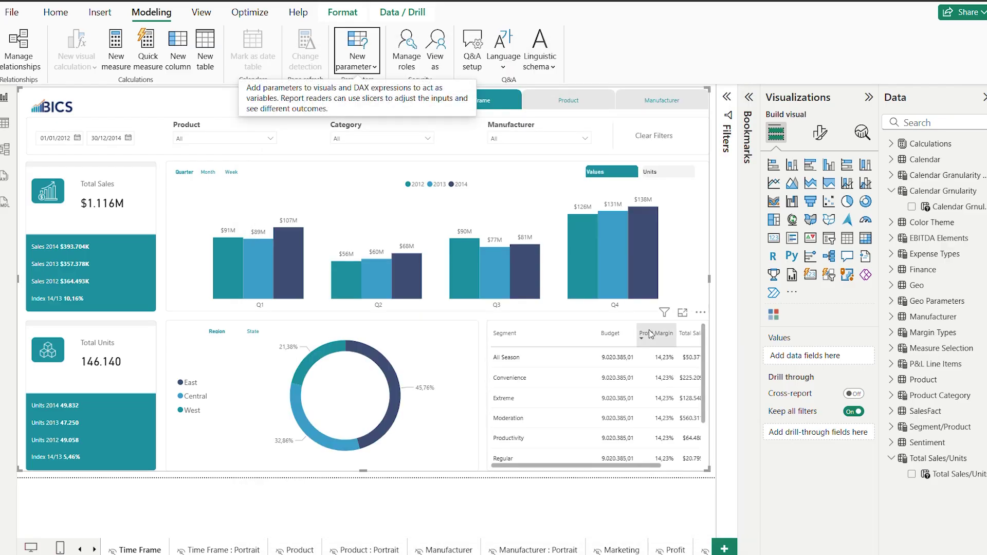
Step: Switch the chart to units and expand the Total Sales/Units parameter's full formula
click(692, 174)
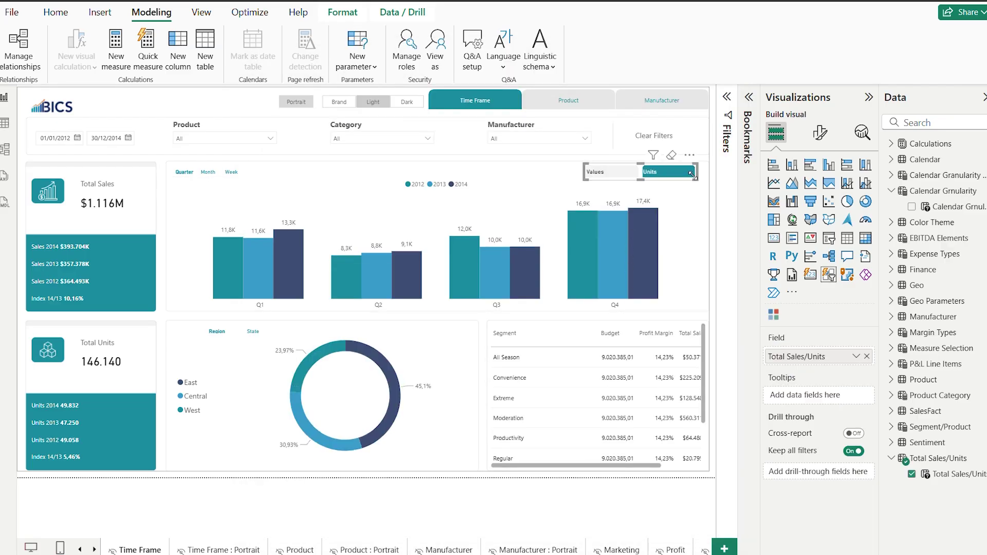
click(969, 474)
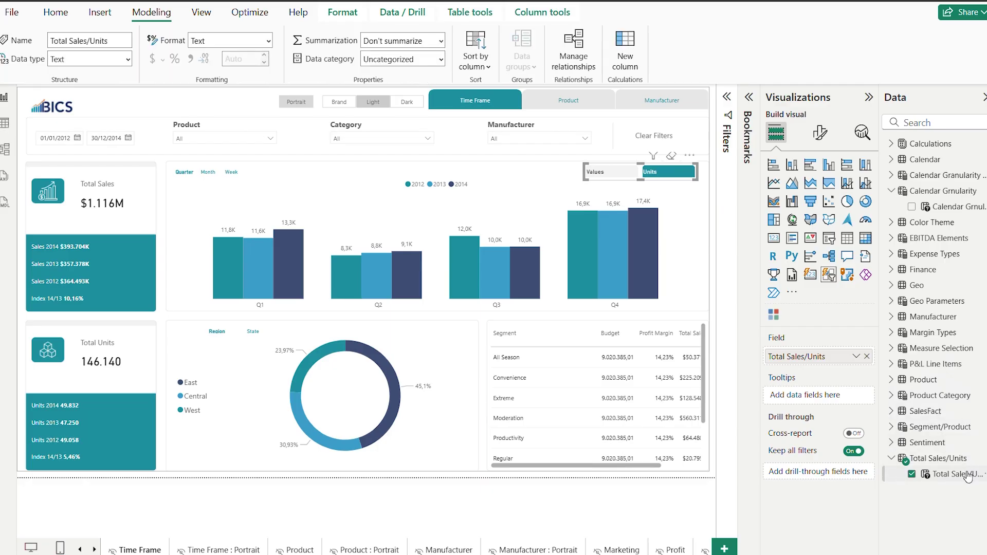
click(726, 98)
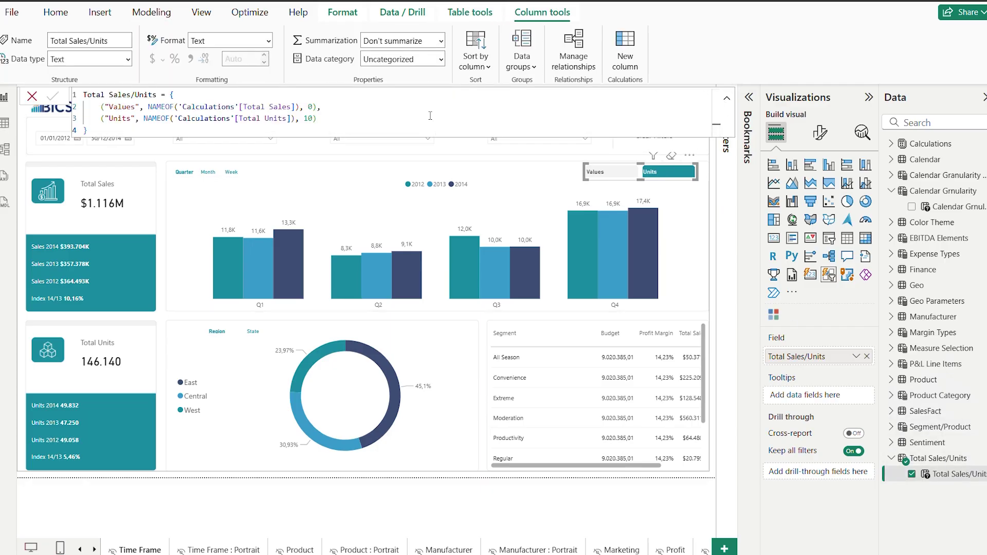
Step: Edit the Total Sales/Units ordinals so Values is 0, commit, and collapse the formula
text(20)
key(Up)
key(Left)
key(Right)
key(Down)
key(BackSpace)
key(Up)
key(Right)
key(Down)
text(0)
key(Up)
key(BackSpace)
key(Return)
click(727, 97)
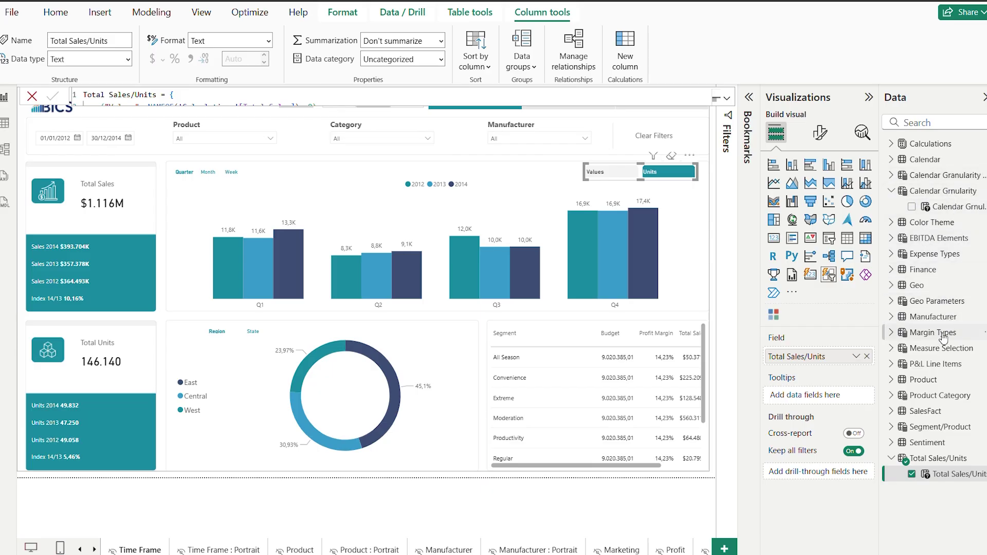
Step: Show the full six-line Measure Selection DAX with its Finance and Total groups
click(906, 239)
click(894, 240)
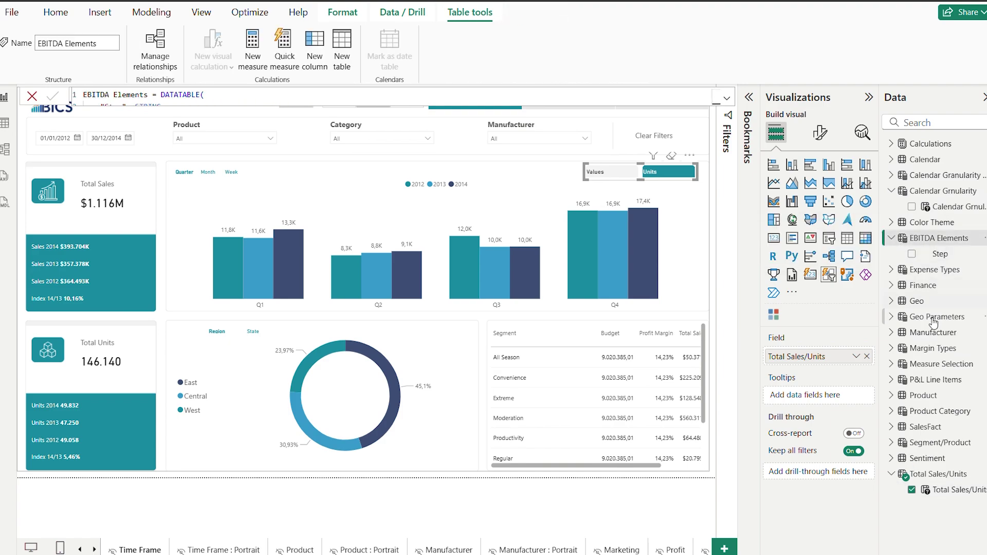
click(943, 365)
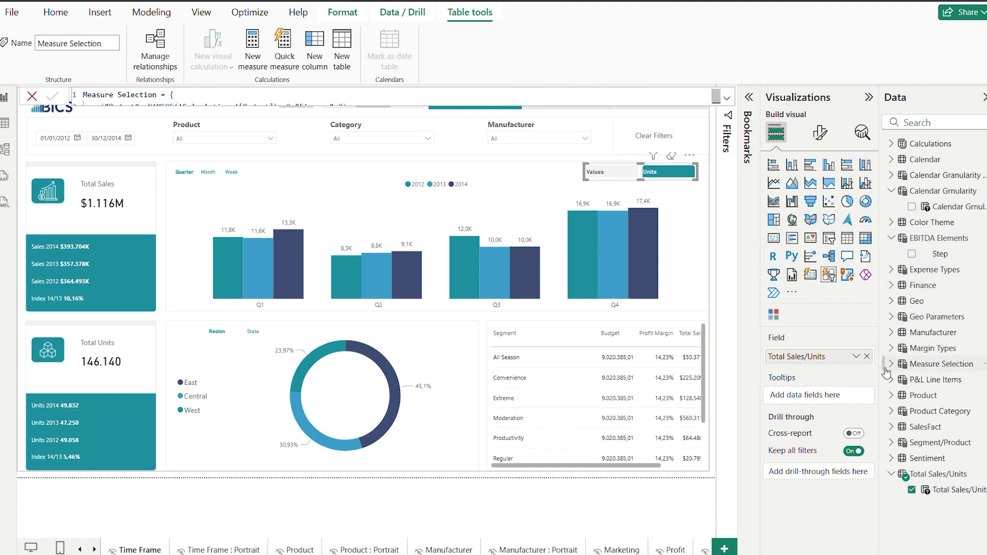
click(726, 98)
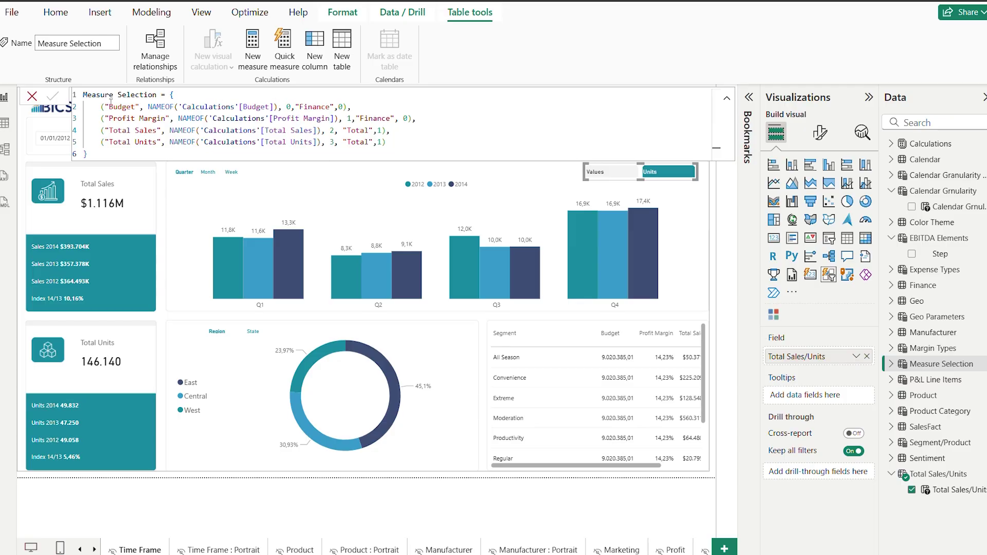
Step: Highlight the Finance and Total group names with their order values, then collapse the formula
drag(111, 103, 268, 106)
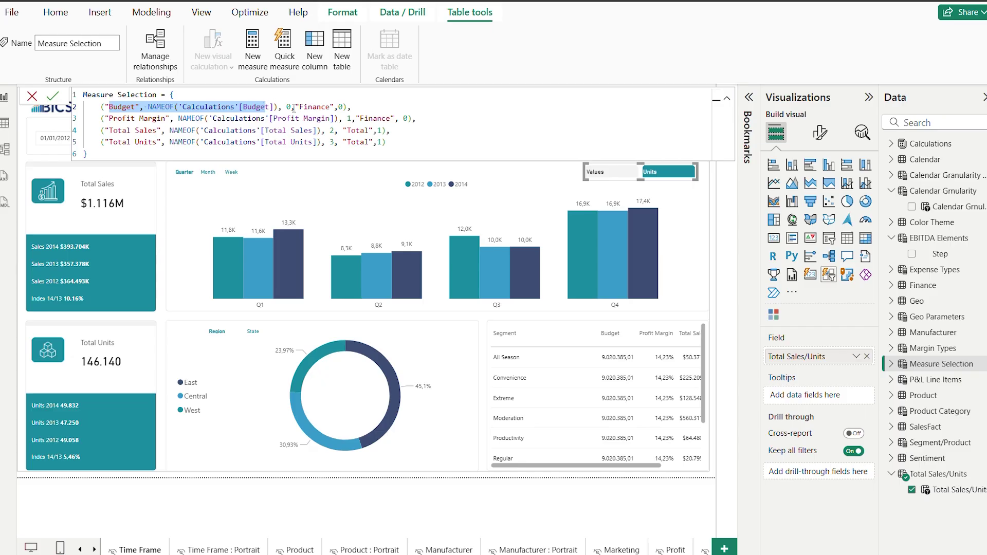
click(293, 109)
double_click(323, 106)
drag(336, 107, 346, 106)
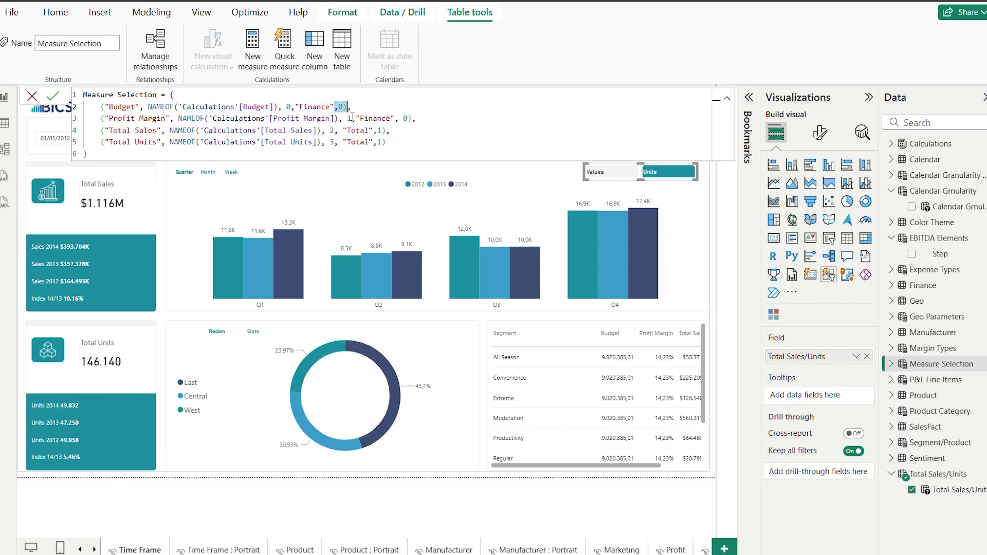
drag(357, 118, 390, 118)
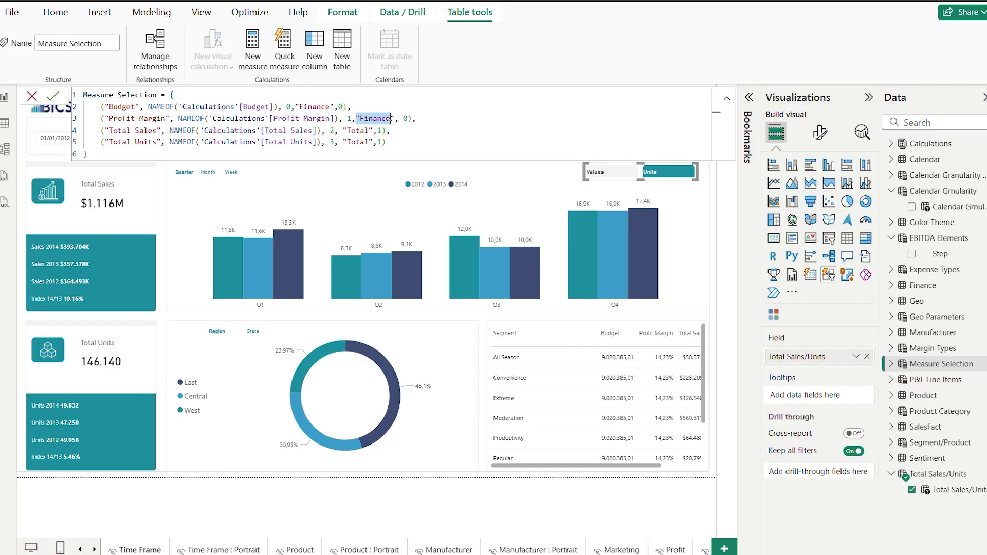
double_click(406, 118)
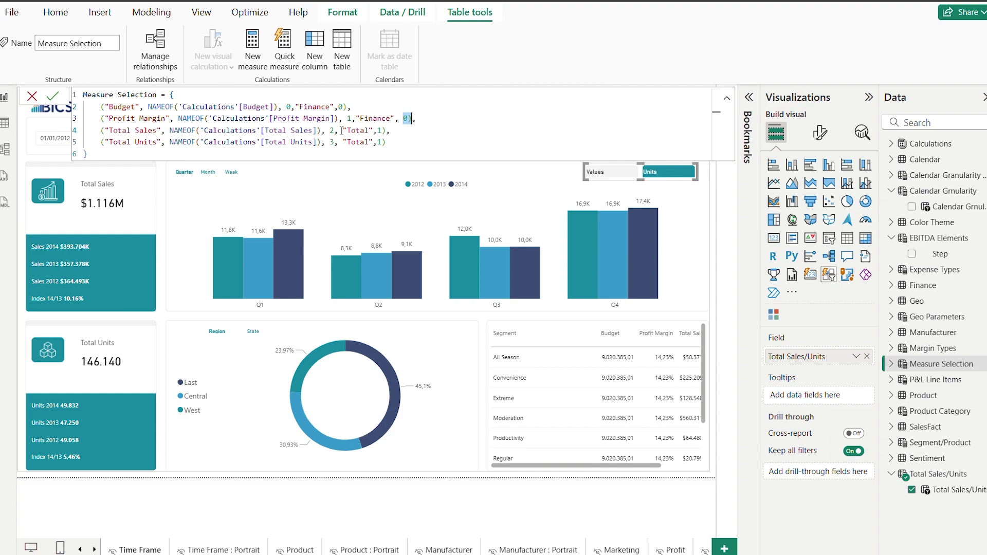
drag(343, 130, 387, 142)
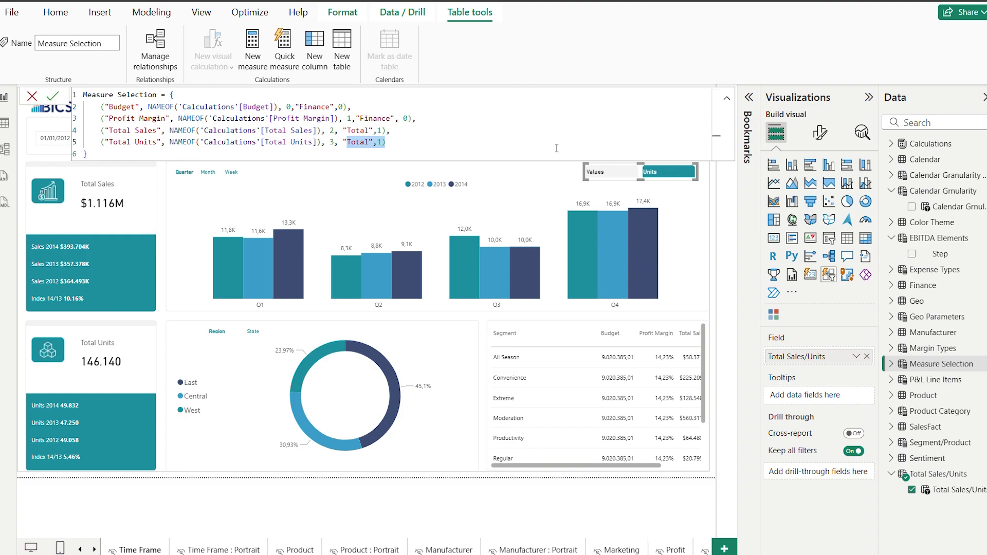
click(727, 98)
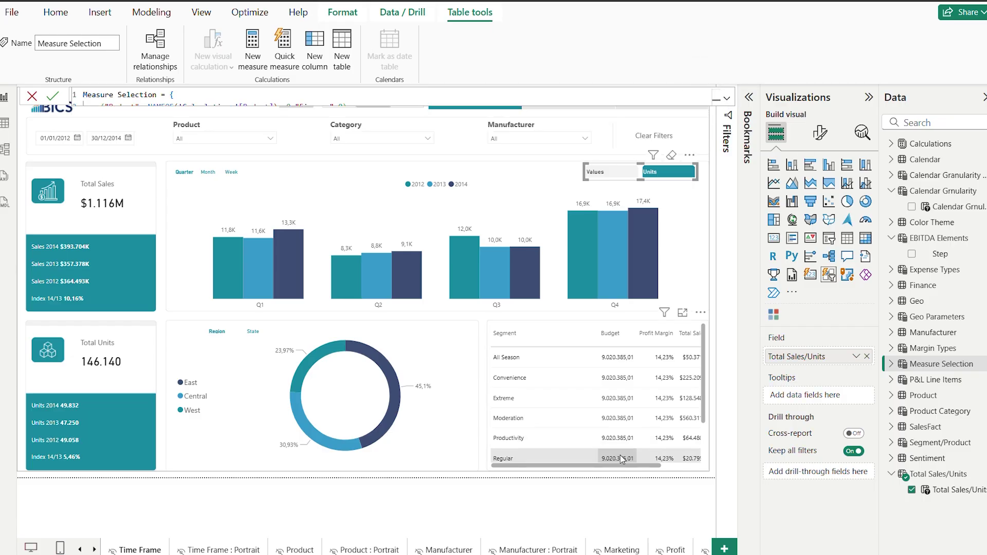
Step: In Table view, sort Measure Selection's Value4 column by Value5, then return to the report
click(616, 468)
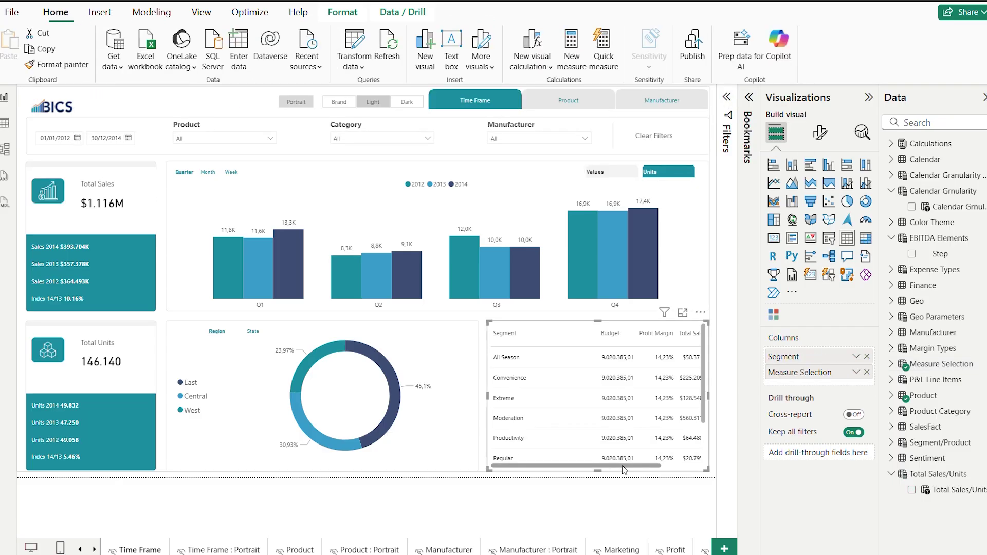
click(894, 366)
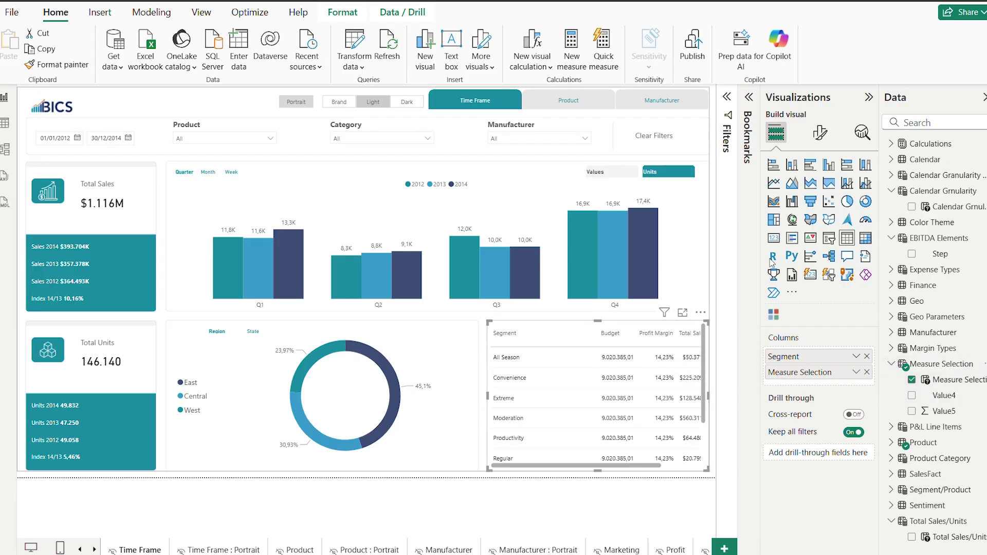
click(5, 123)
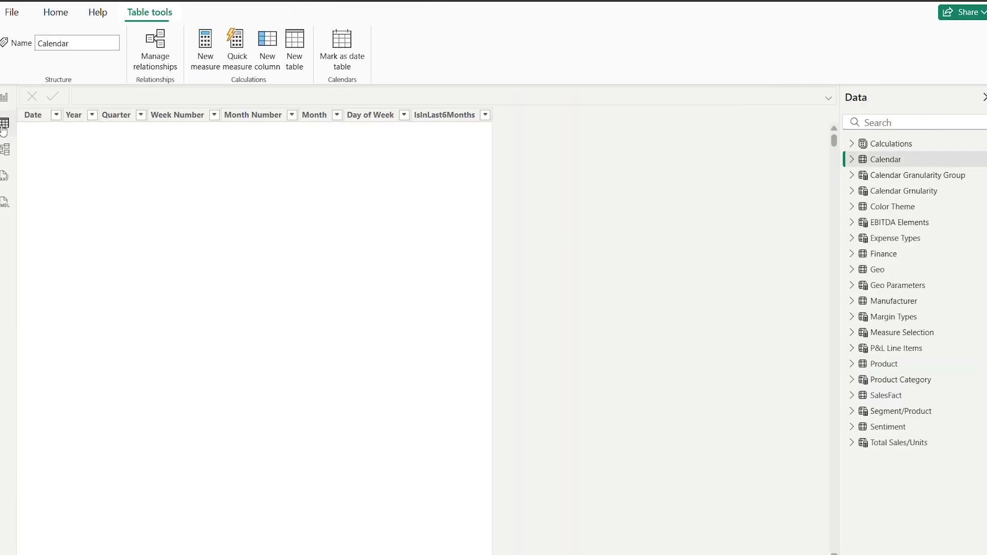
click(902, 332)
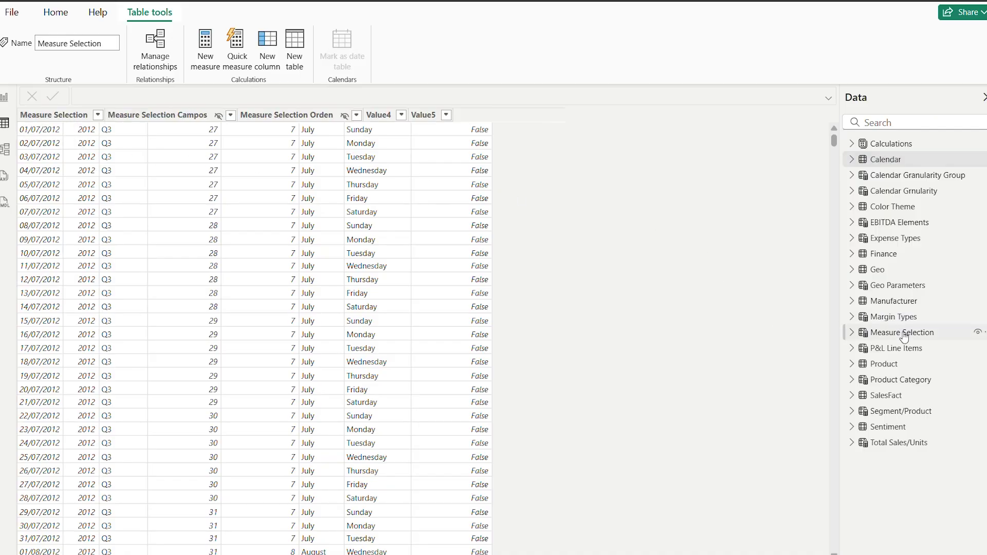
click(379, 170)
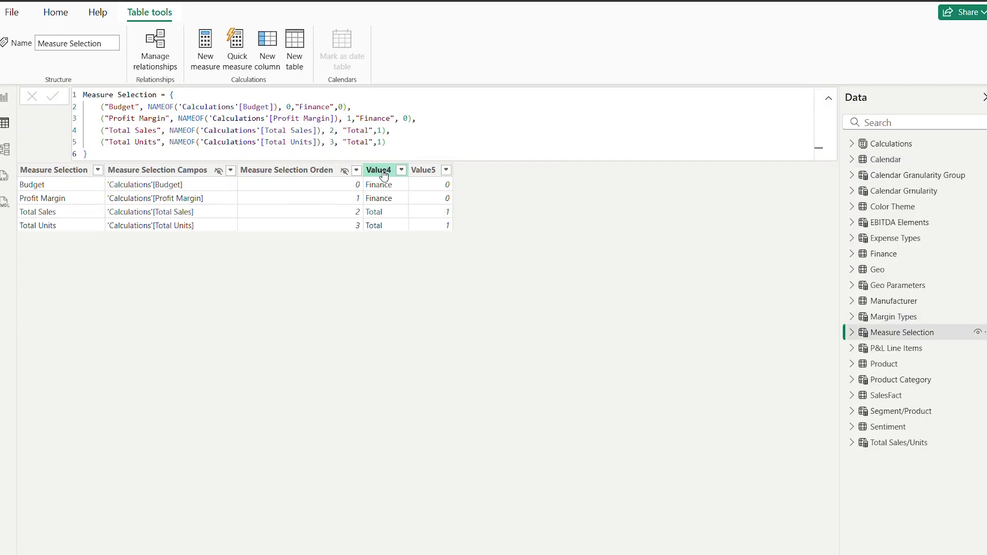
click(476, 51)
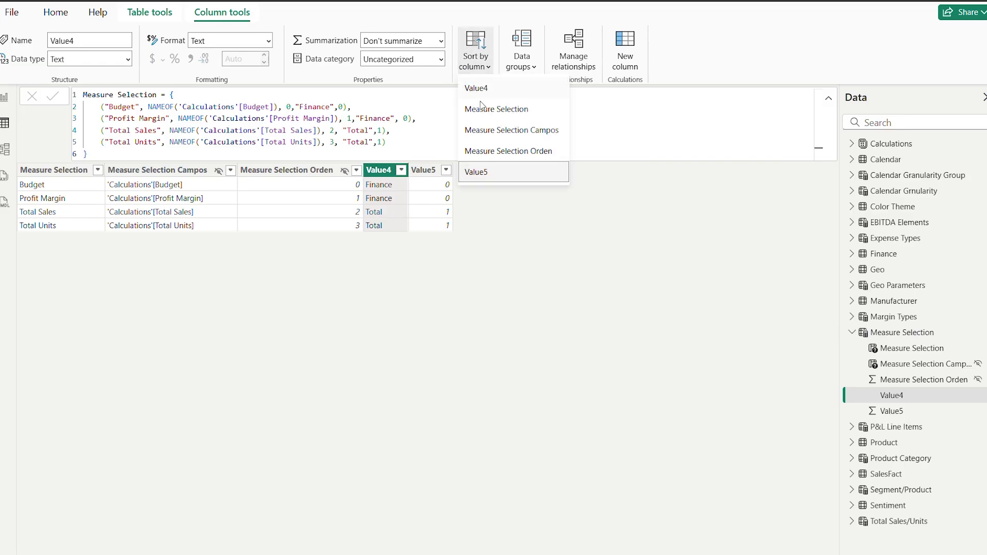
click(510, 172)
click(3, 99)
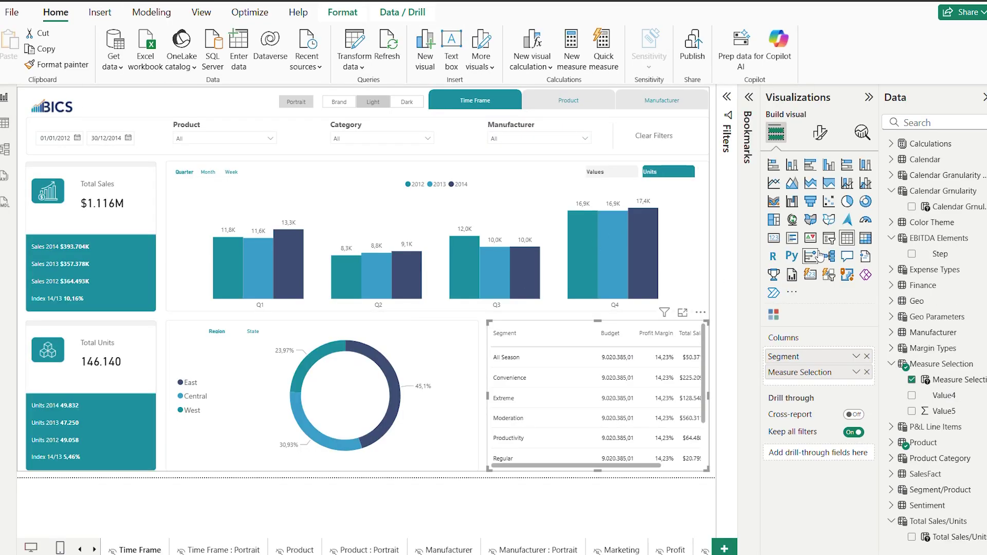
click(827, 240)
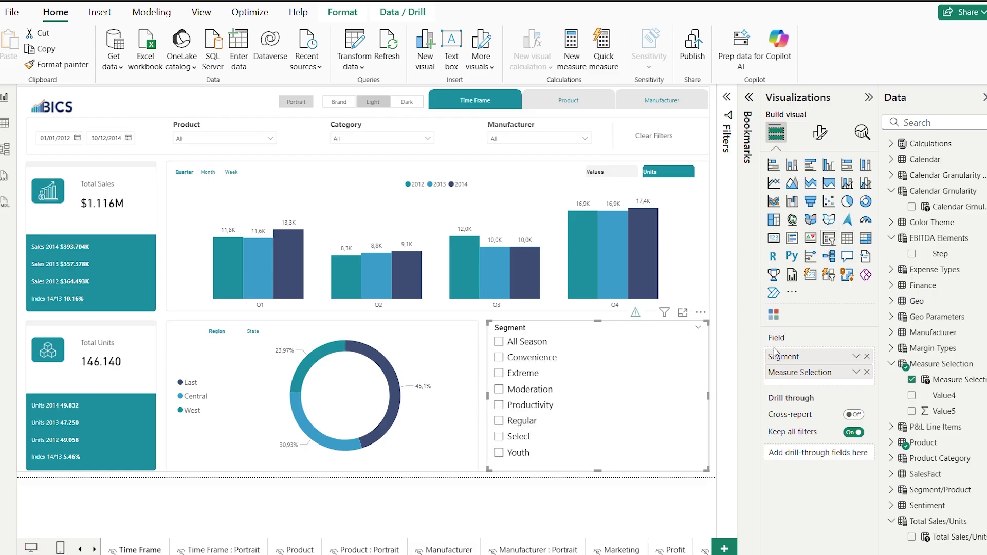
key(ctrl+z)
click(478, 511)
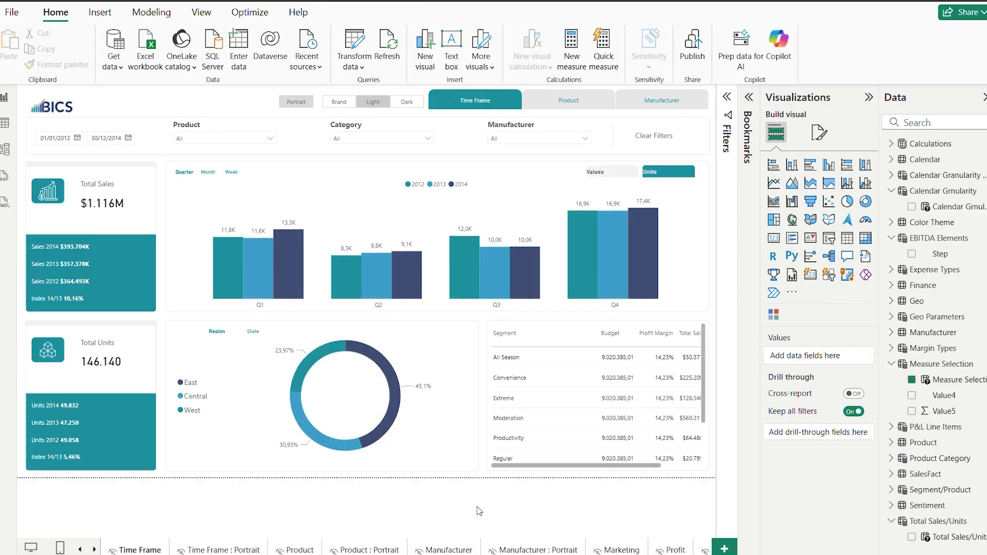
click(827, 240)
click(912, 380)
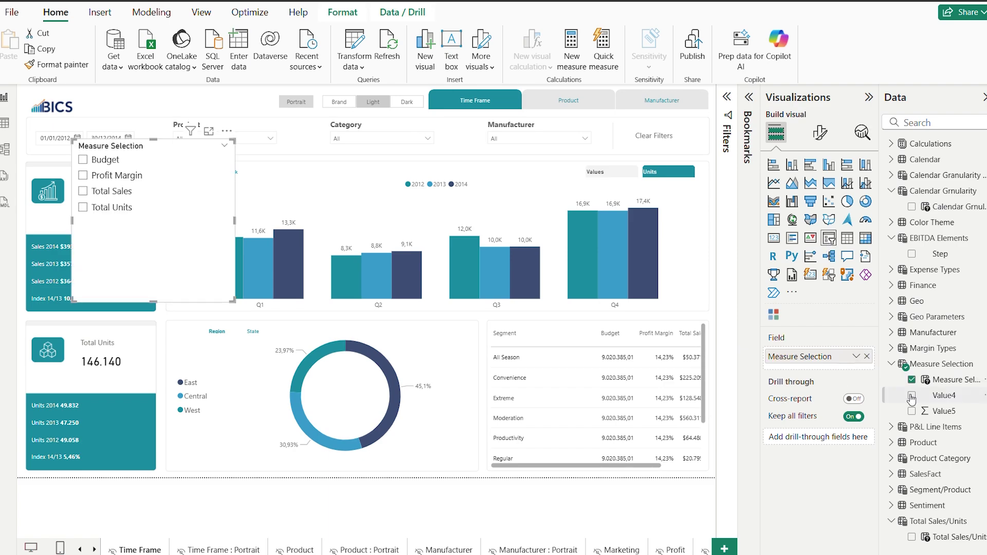
click(912, 396)
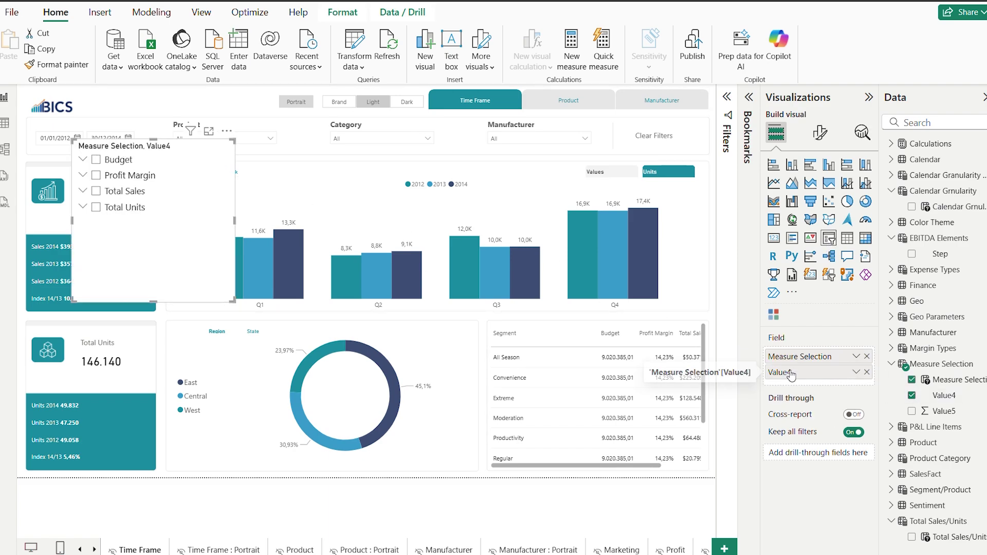
drag(790, 375, 787, 356)
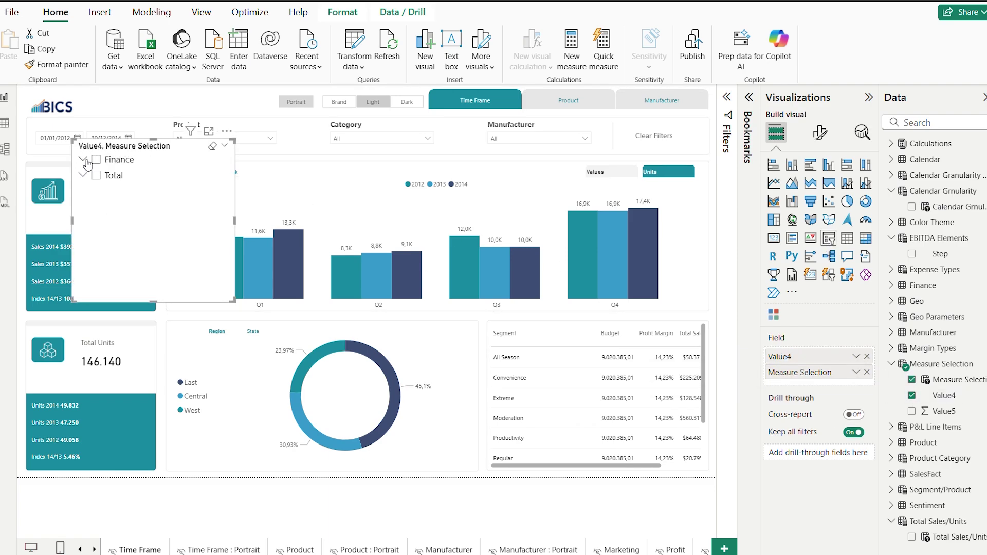
click(83, 160)
click(107, 176)
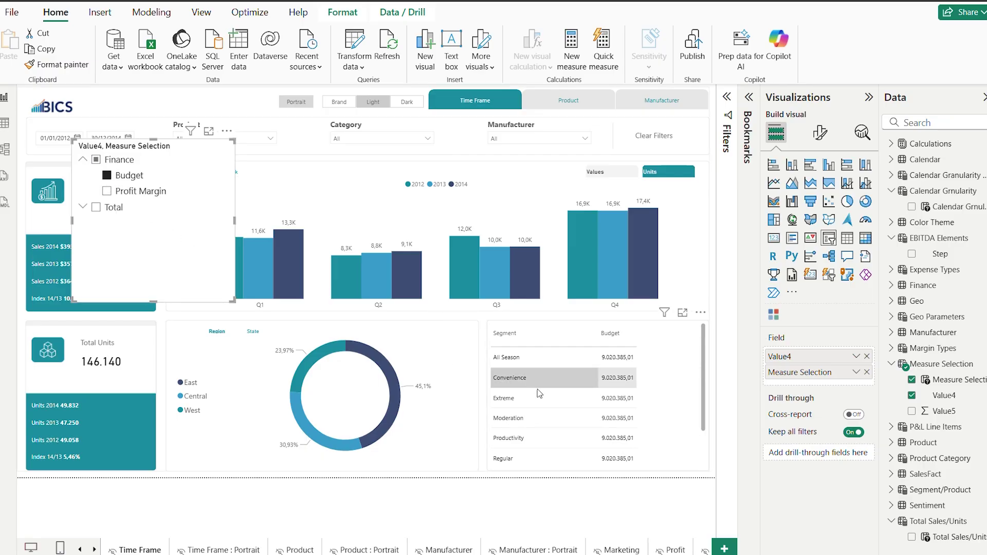
click(98, 160)
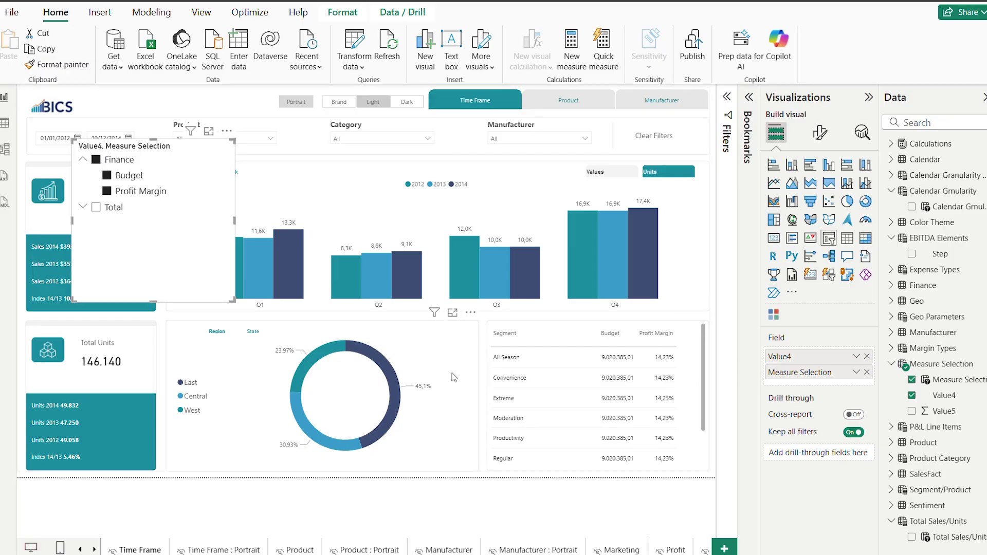
click(97, 160)
click(96, 208)
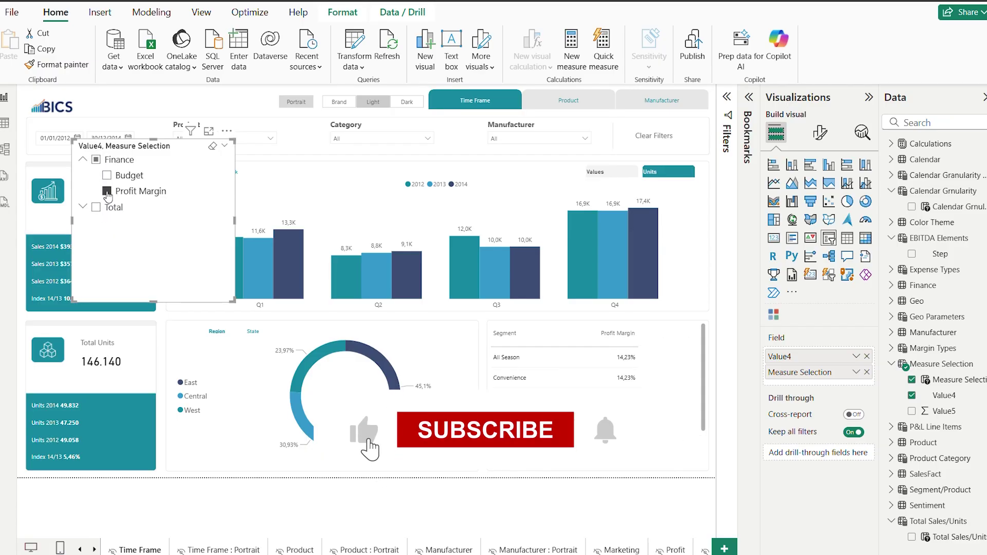
click(107, 192)
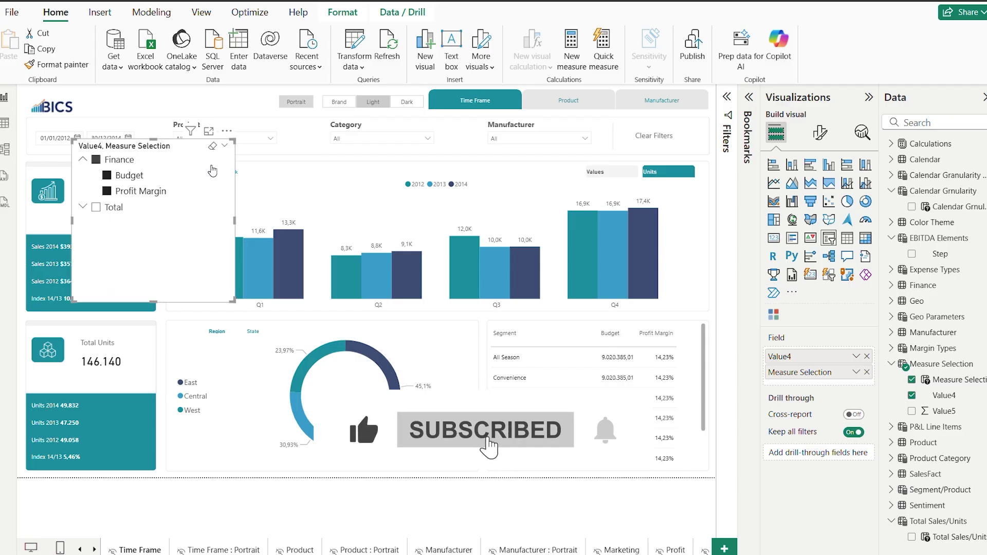
key(Delete)
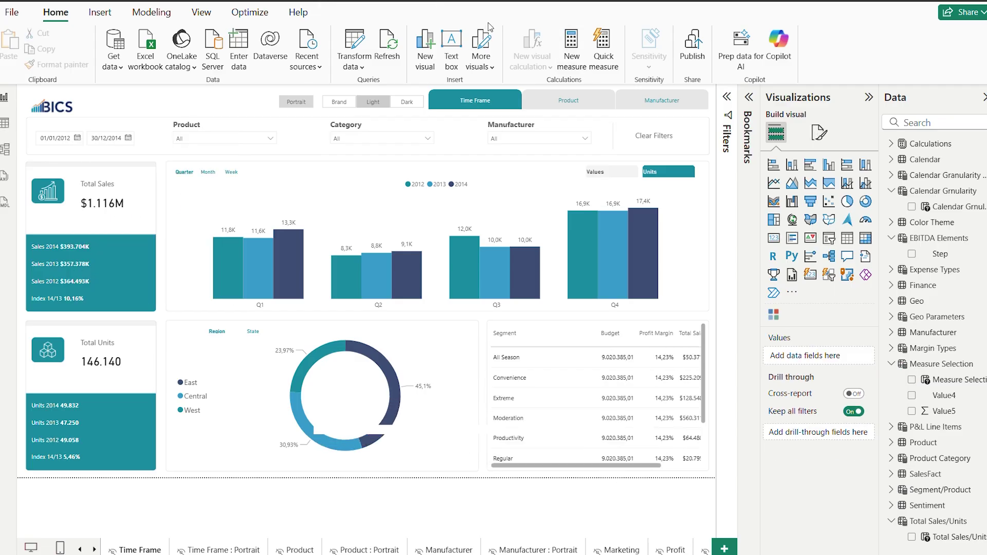